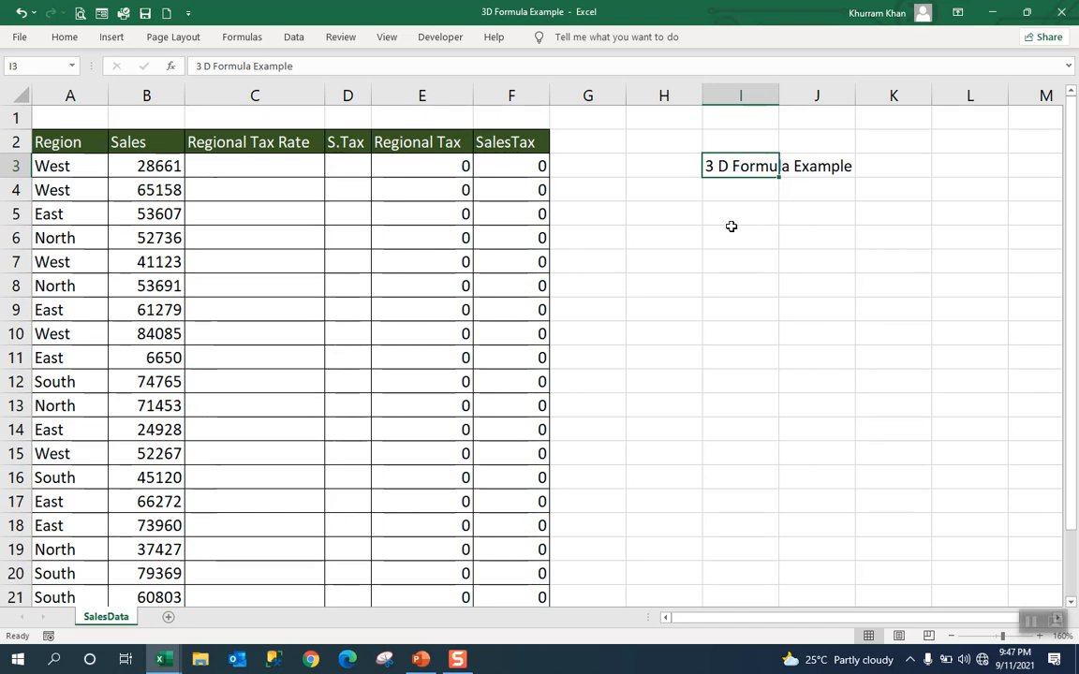
Examine the Region, Sales, Regional Tax Rate and S.Tax columns of the SalesData sheet
left_click(307, 253)
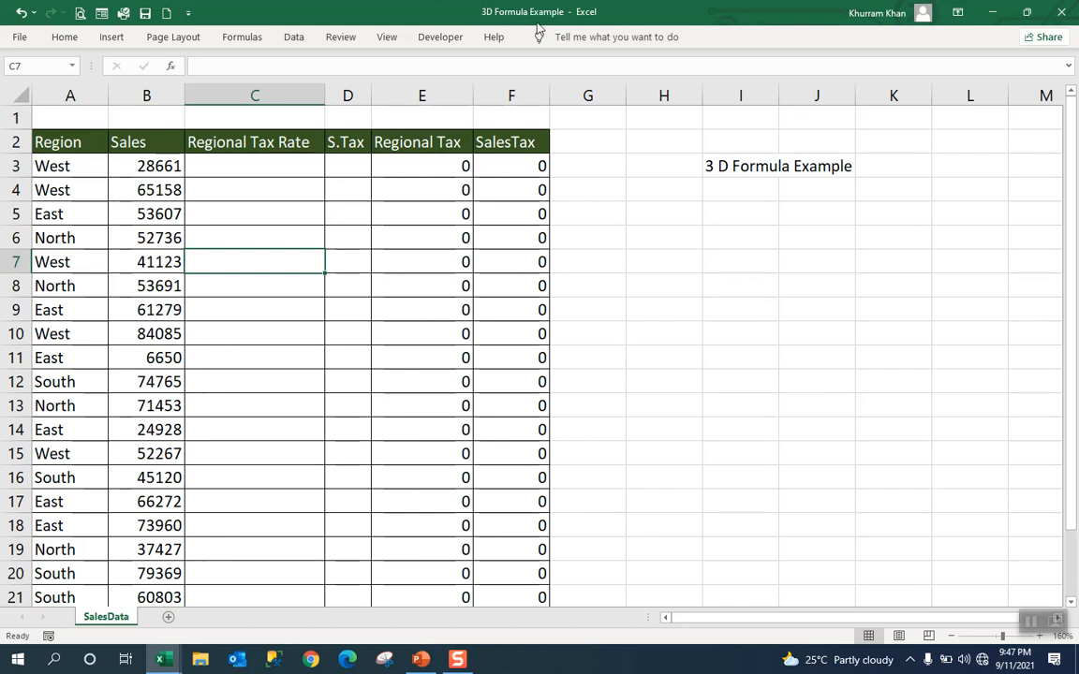
left_click(58, 140)
left_click_drag(68, 167, 80, 354)
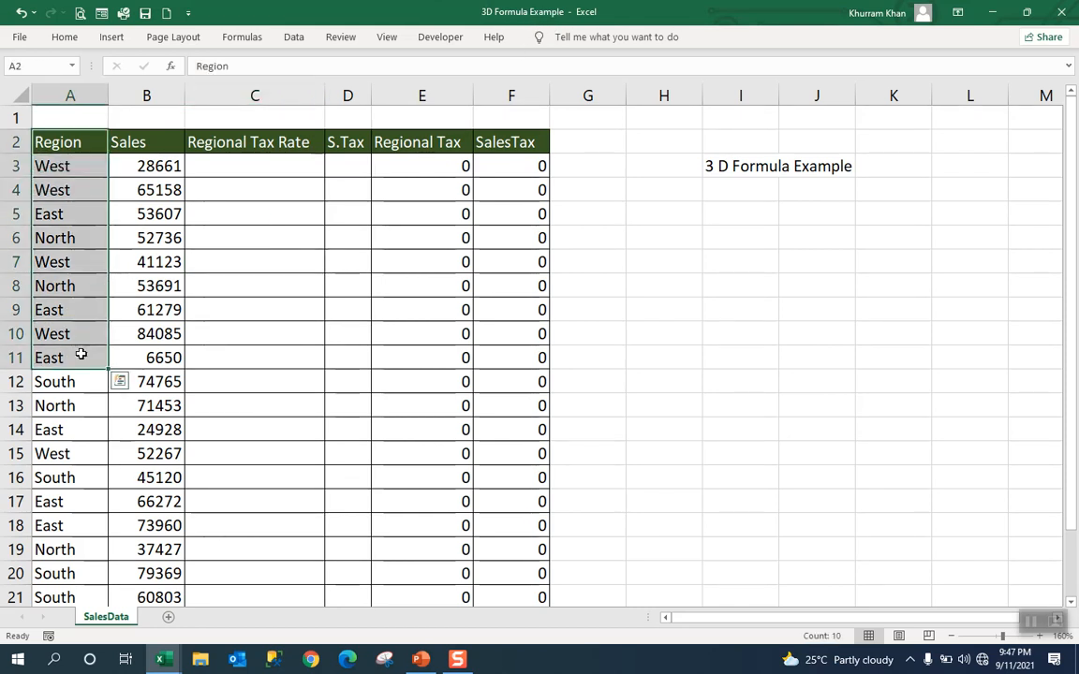
left_click_drag(147, 143, 149, 291)
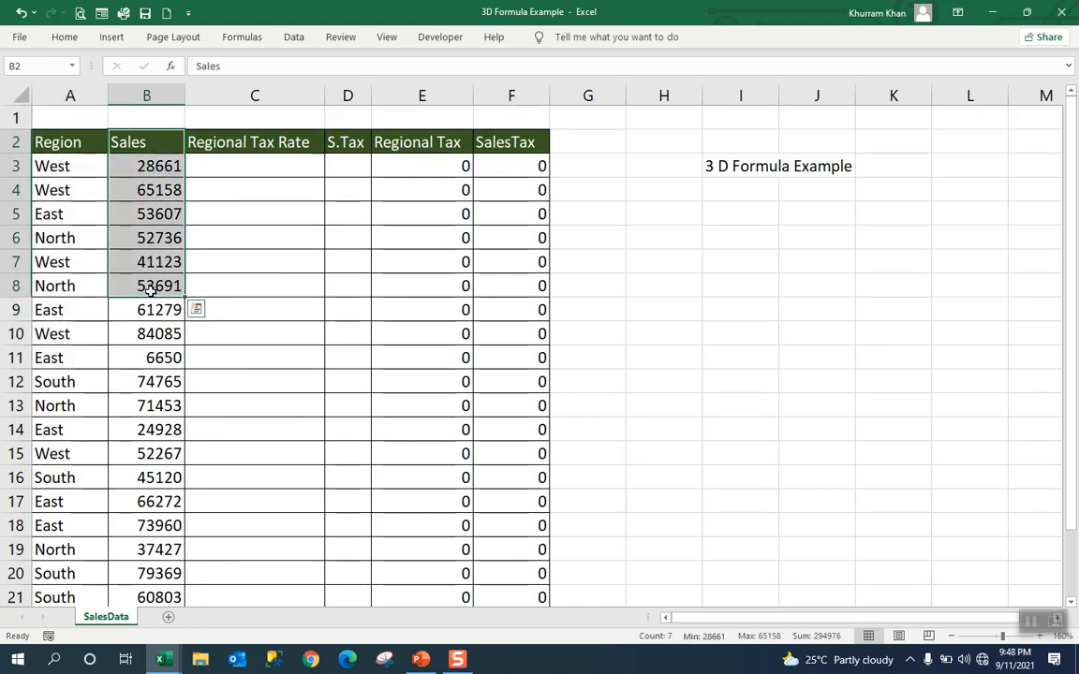
left_click(247, 170)
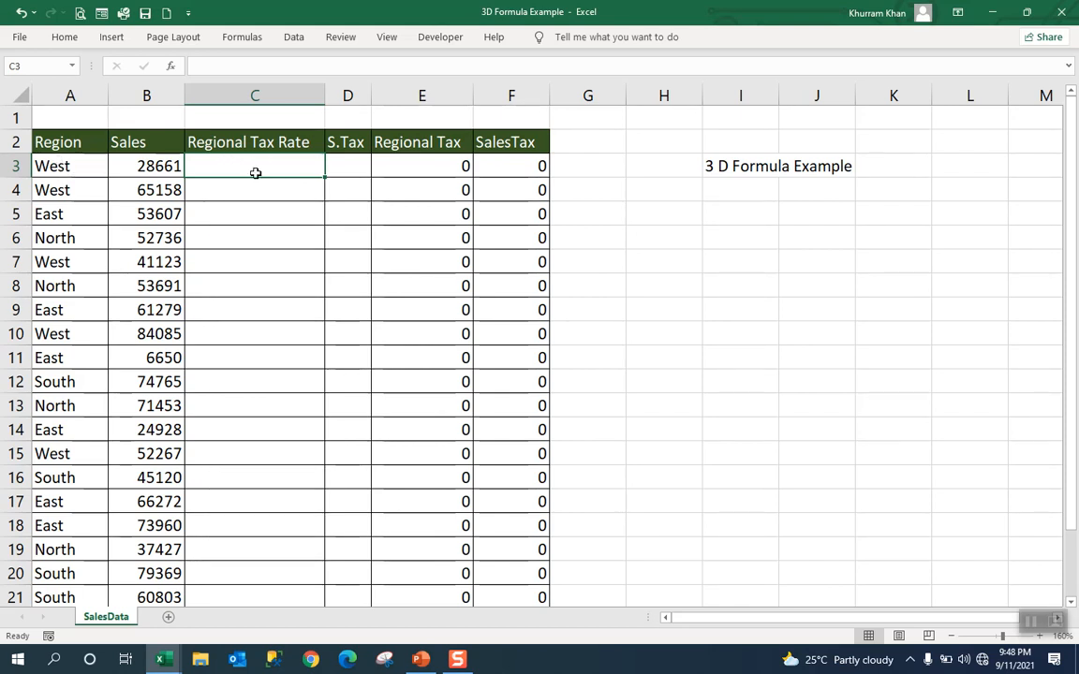
left_click(357, 166)
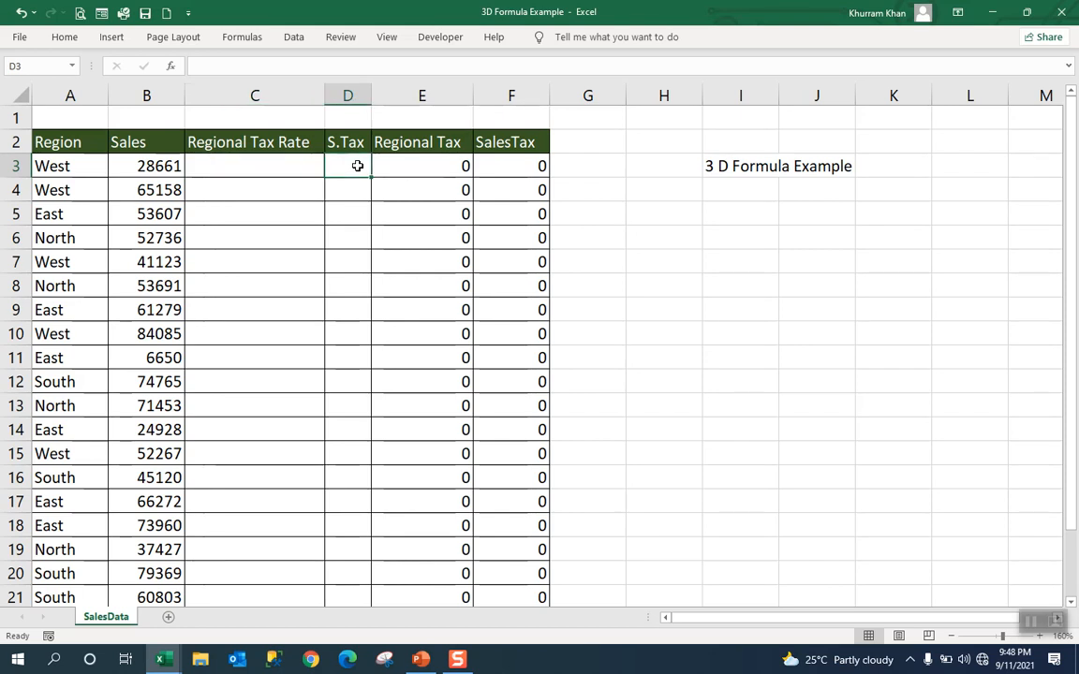
left_click(131, 165)
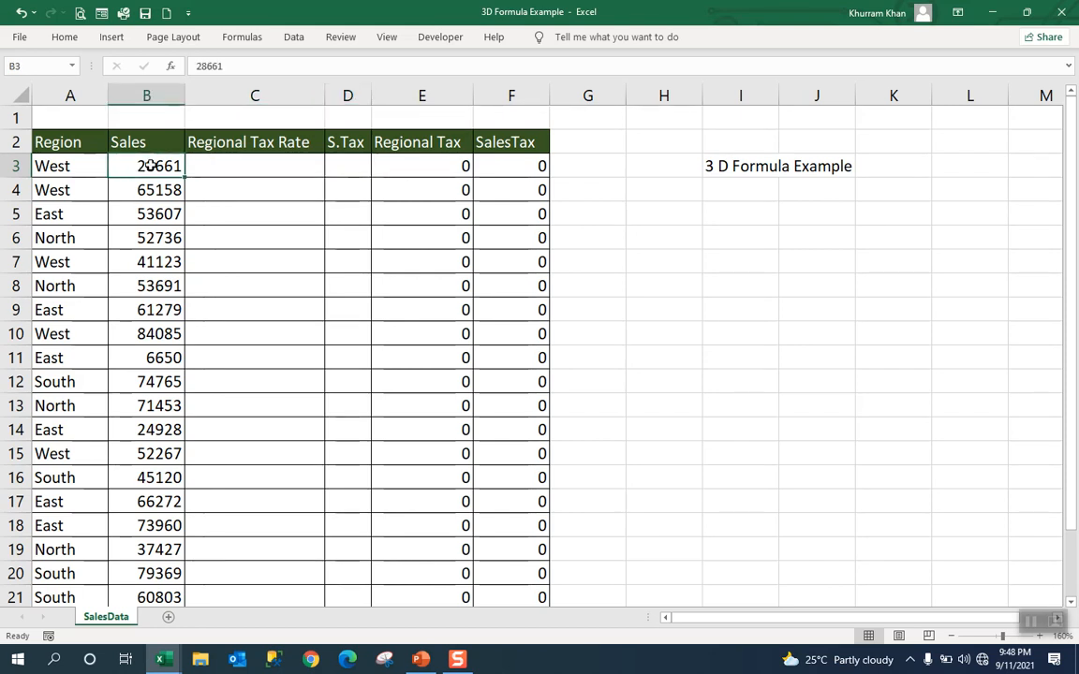
left_click(241, 168)
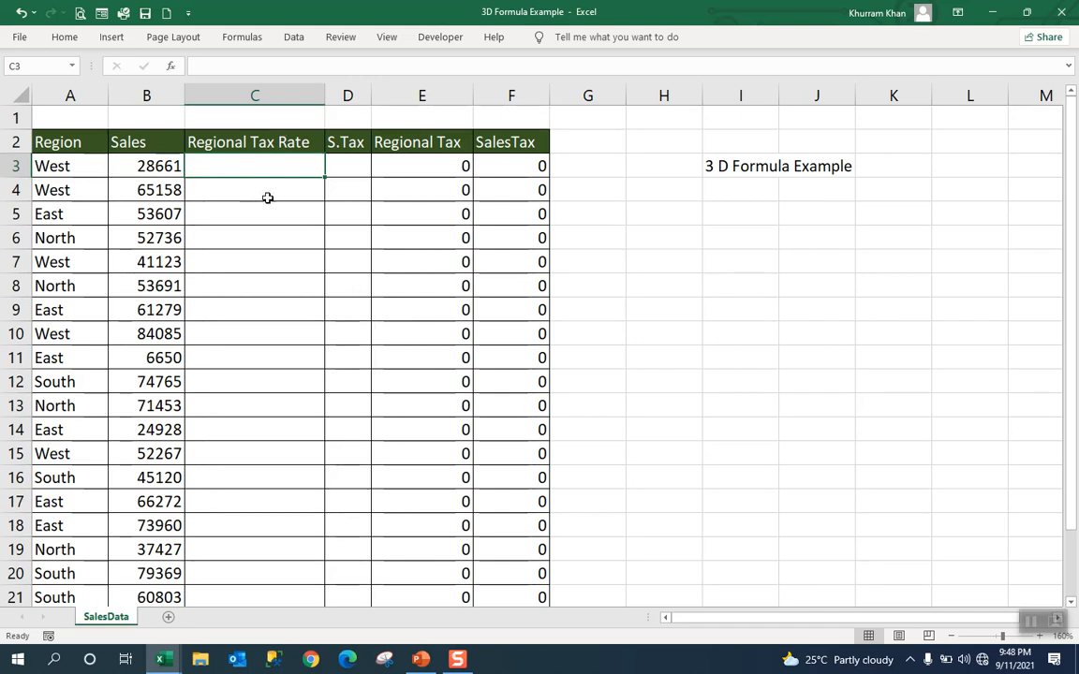
left_click(351, 163)
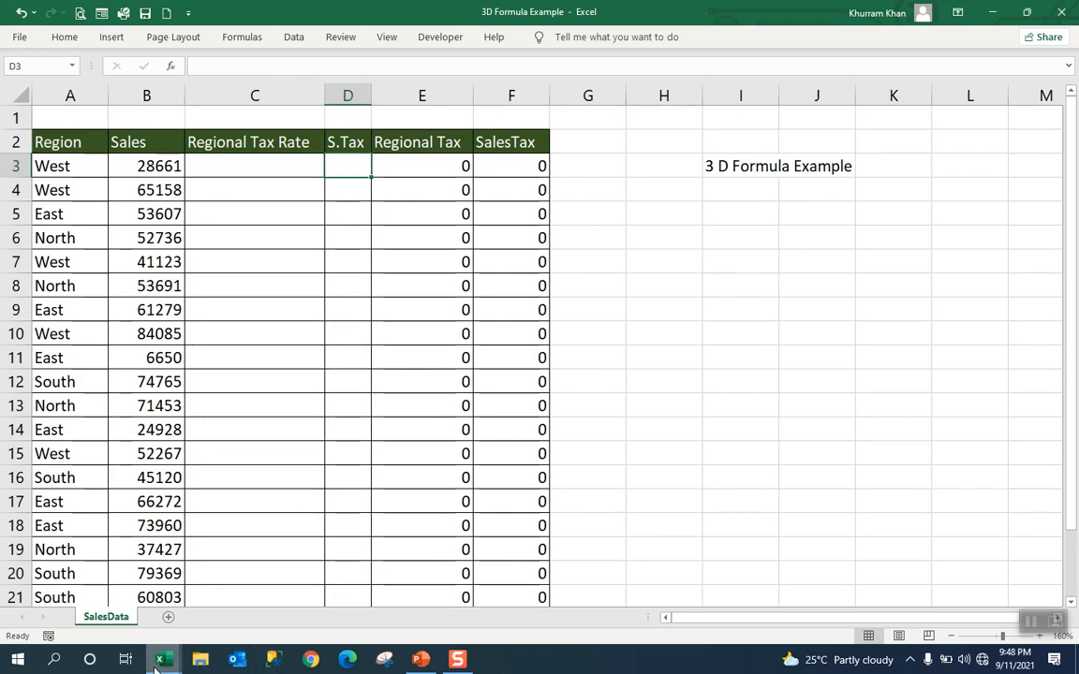
Review the RTaxRate and SalesTax rate tables in the Regional Tax Rate 3D Formula Example workbook, and return to the 3D Formula Example workbook
mouse_move(171, 665)
left_click(80, 592)
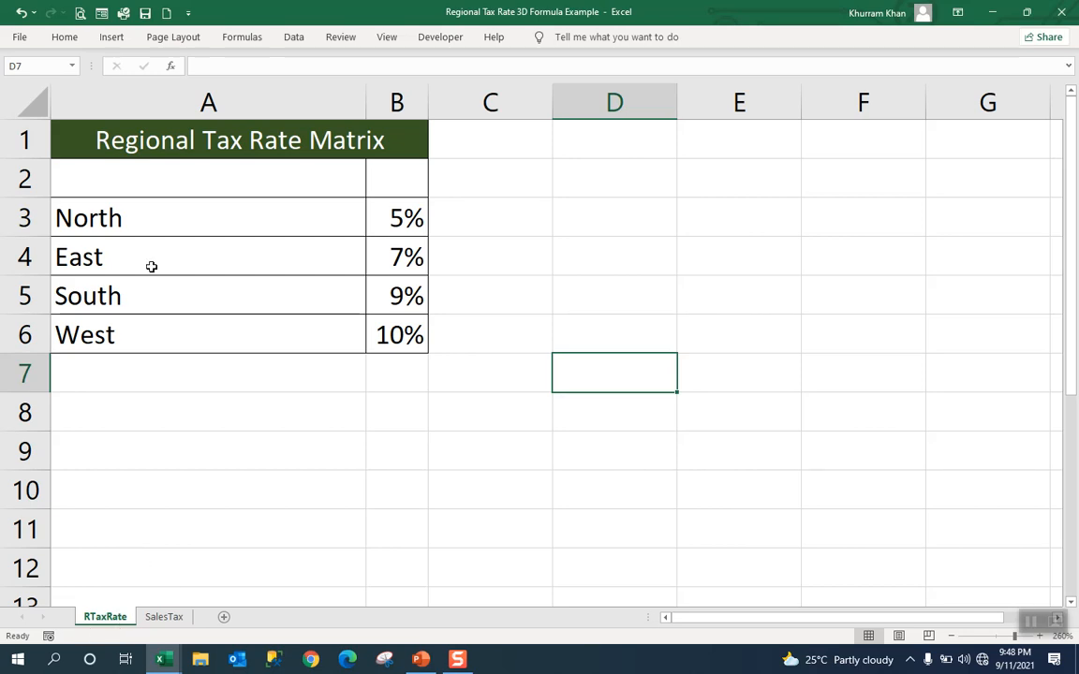
left_click(165, 617)
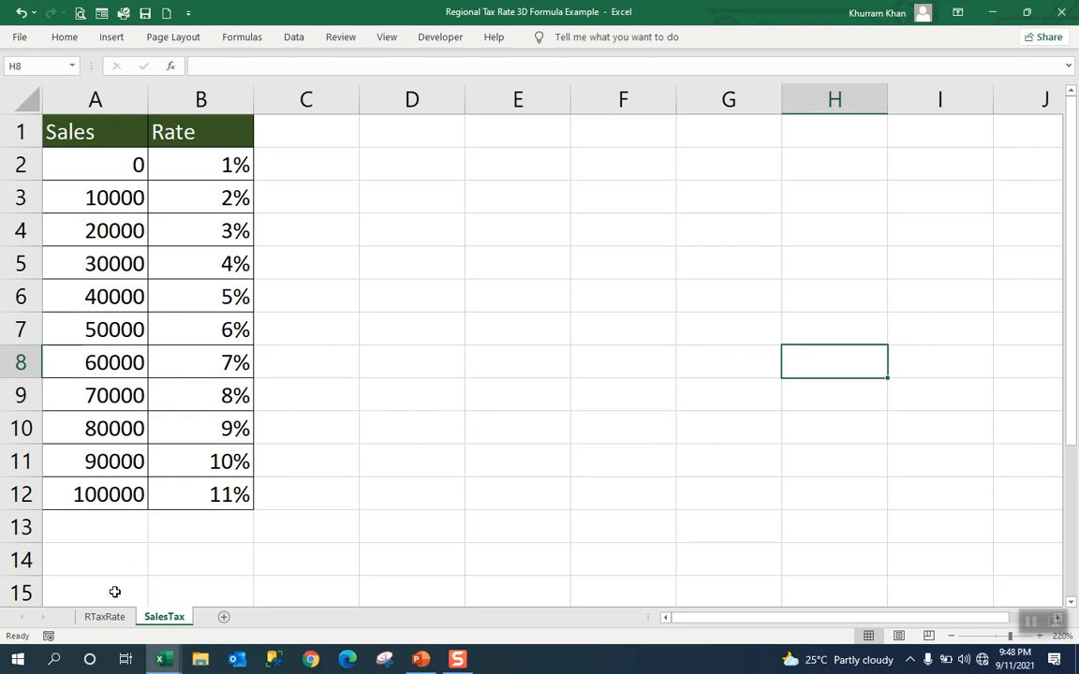
left_click(108, 621)
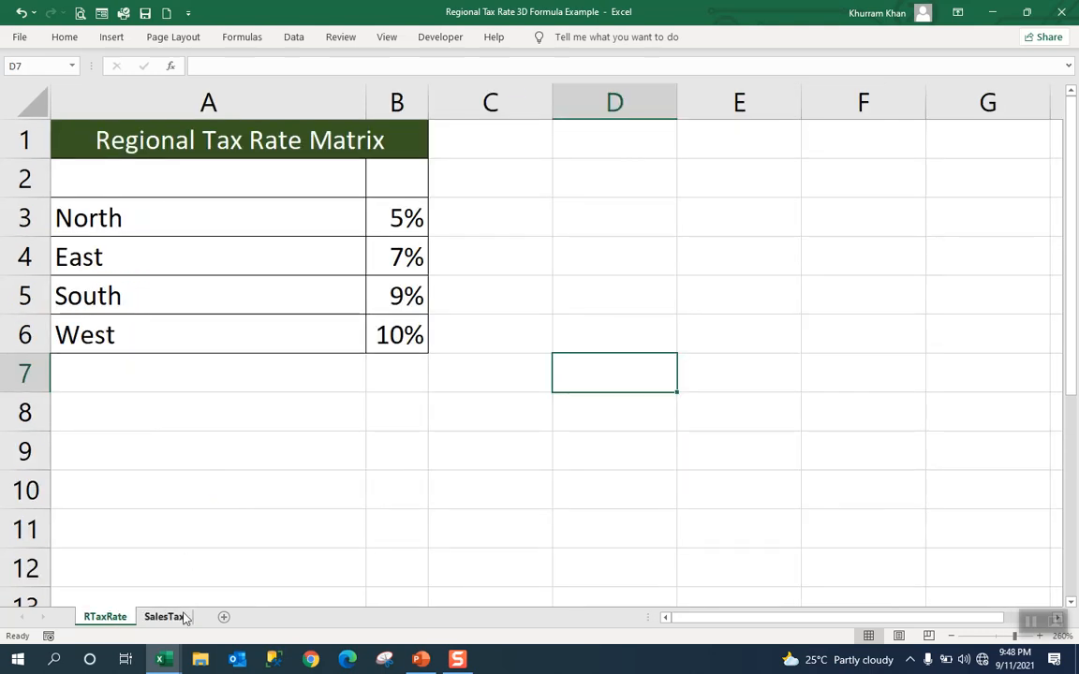
mouse_move(172, 664)
left_click(216, 618)
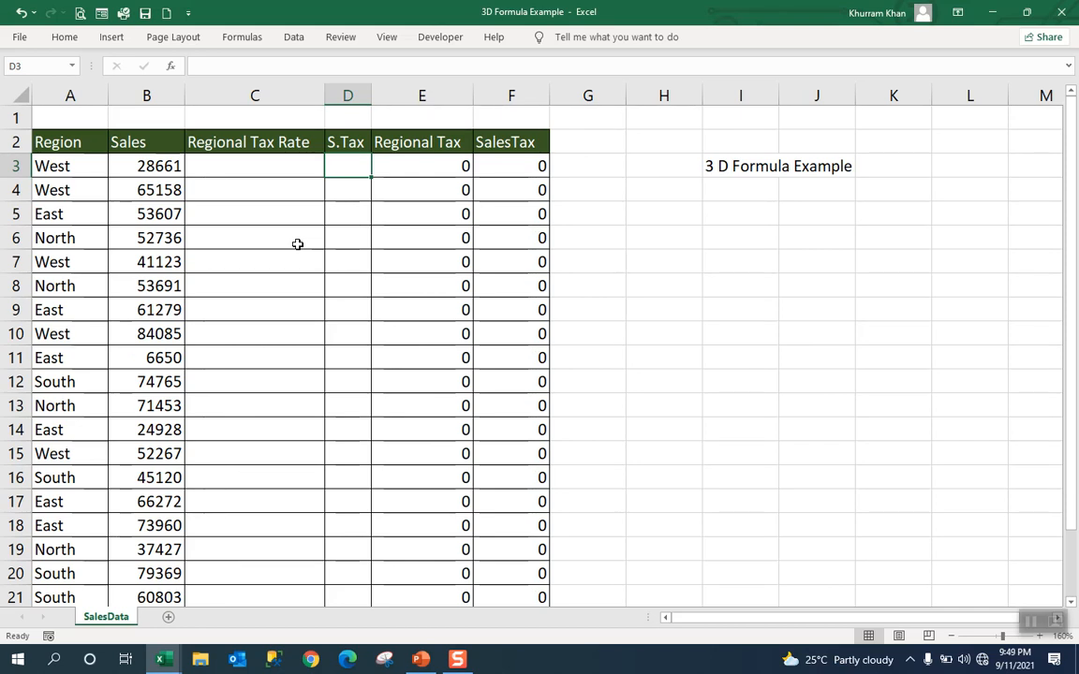
Begin a VLOOKUP formula in C3 of the SalesData sheet with the region in A3 as the lookup value
left_click(253, 167)
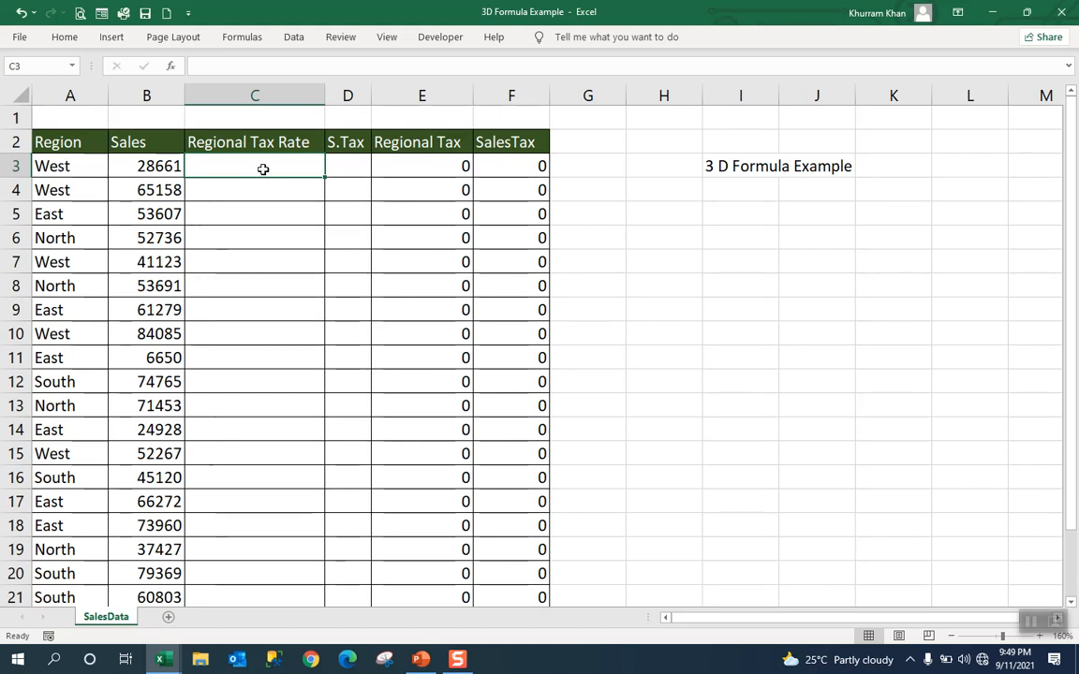
type("=vl")
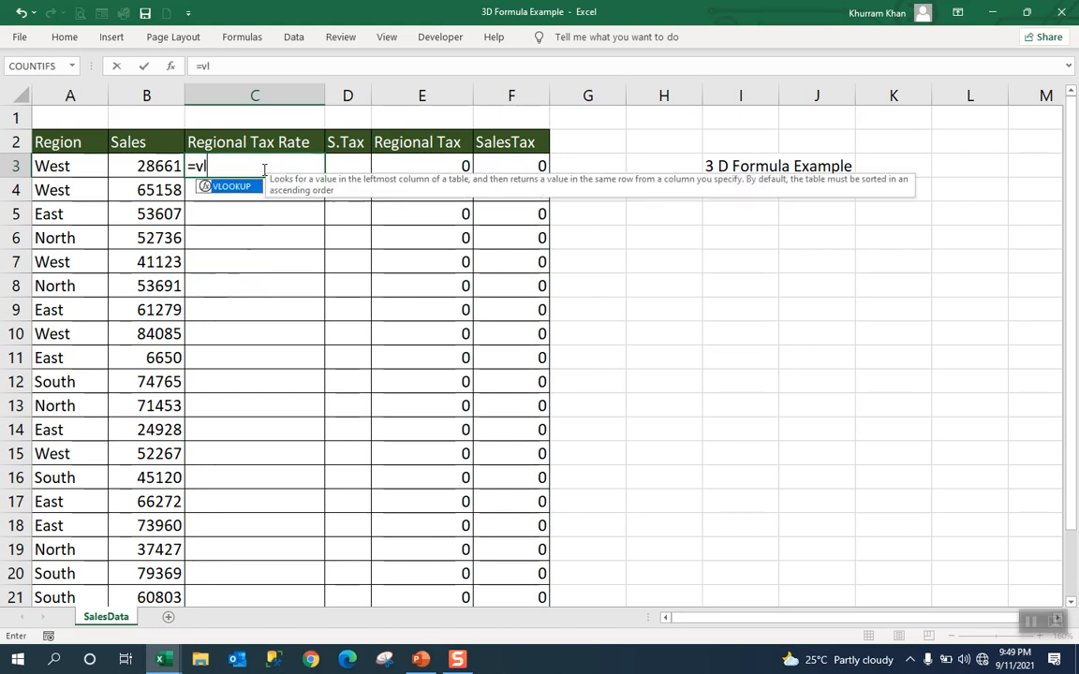
key("Tab")
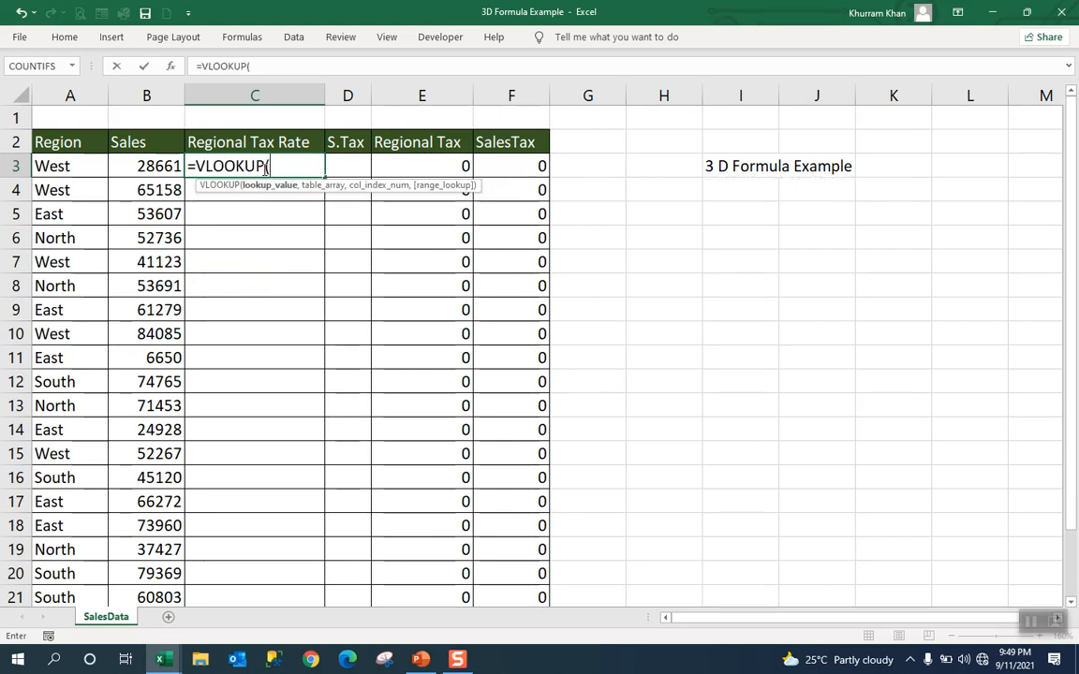
key("Left")
key("Left")
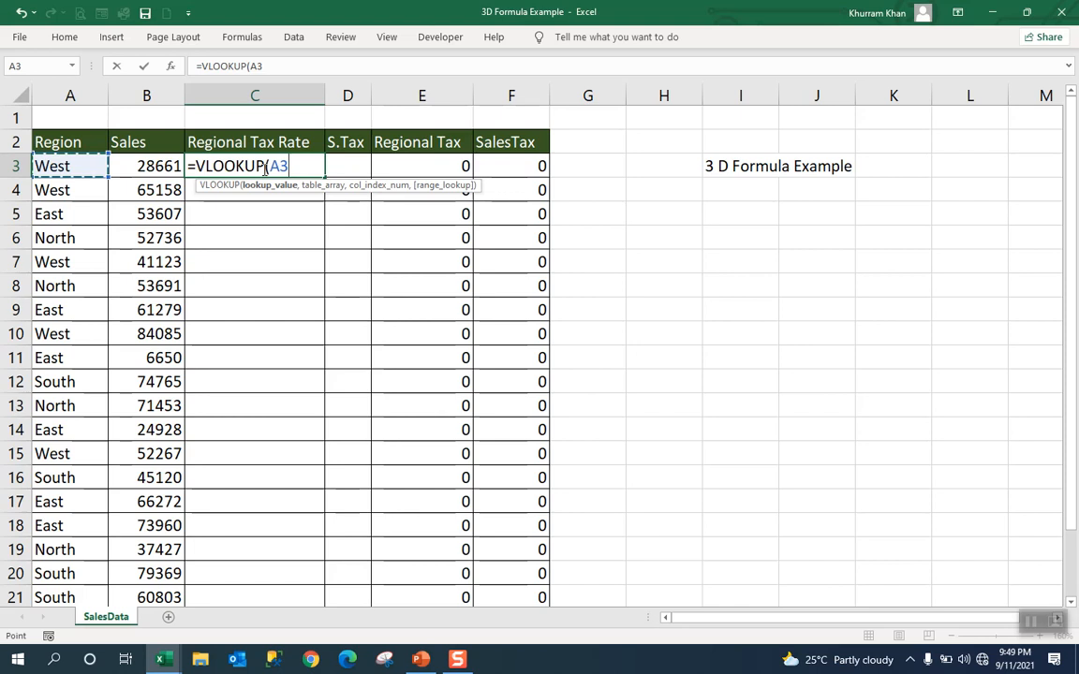
type(",")
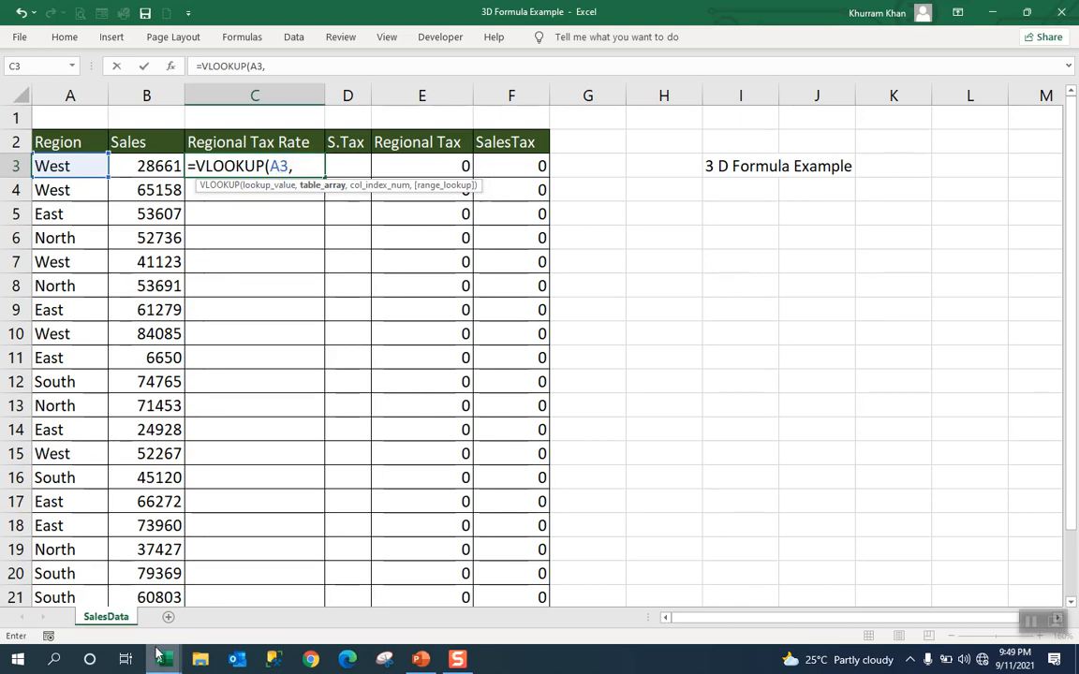
Complete the VLOOKUP with $A$3:$B$6 of the Regional Tax Rate workbook's RTaxRate sheet, column 2 and match type 0, and fill it down the column
mouse_move(164, 665)
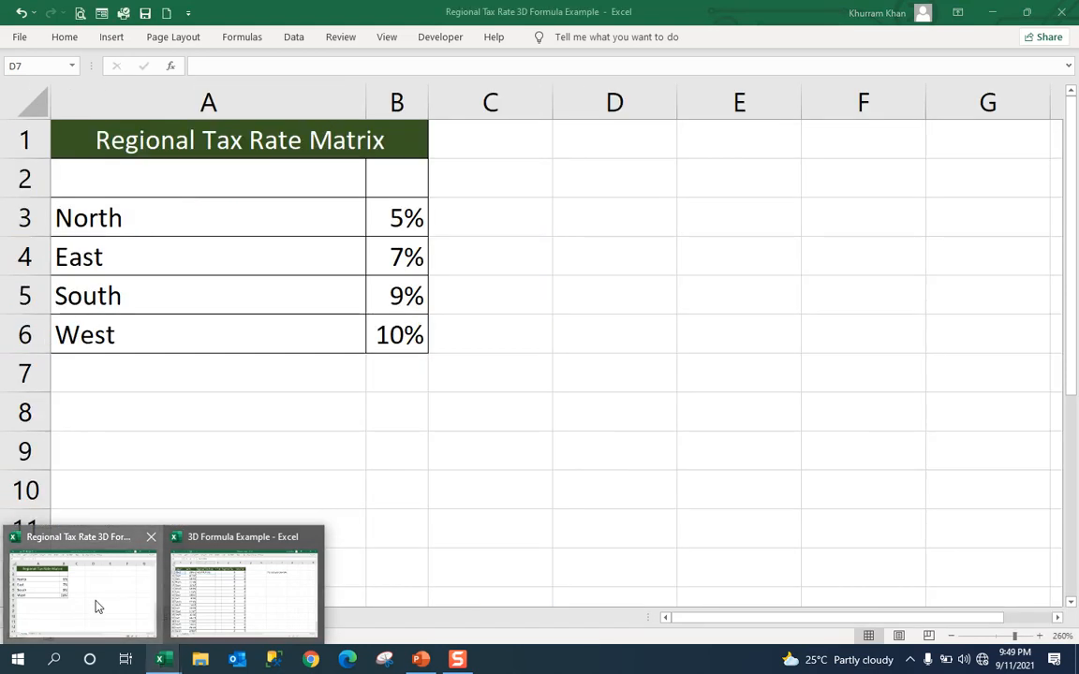
left_click(97, 604)
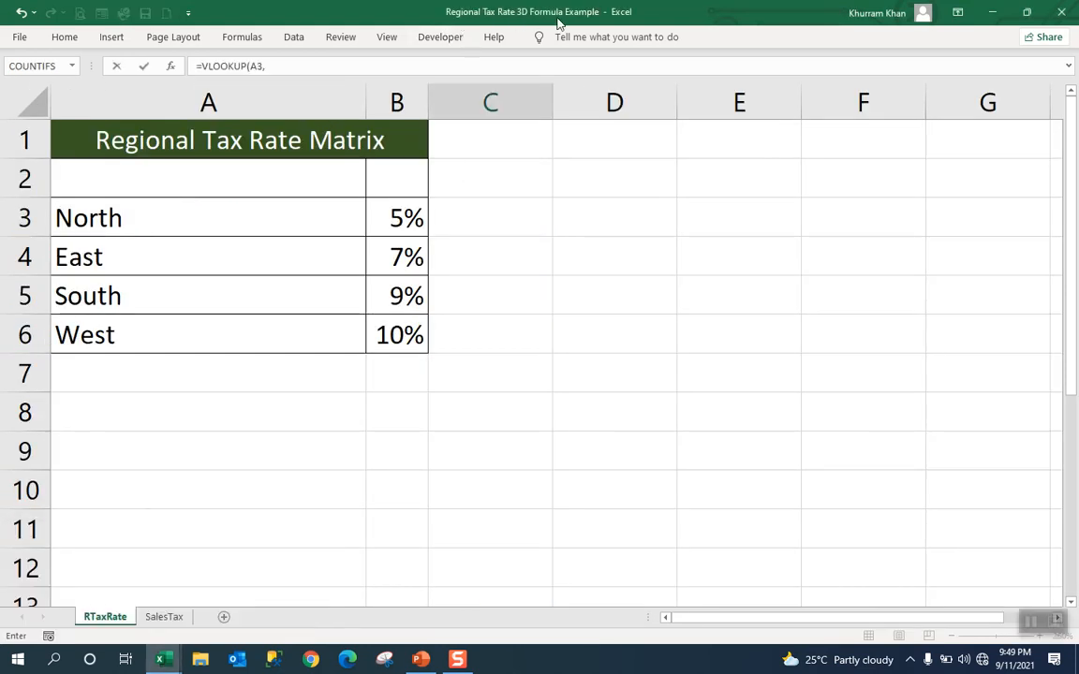
left_click_drag(166, 215, 386, 337)
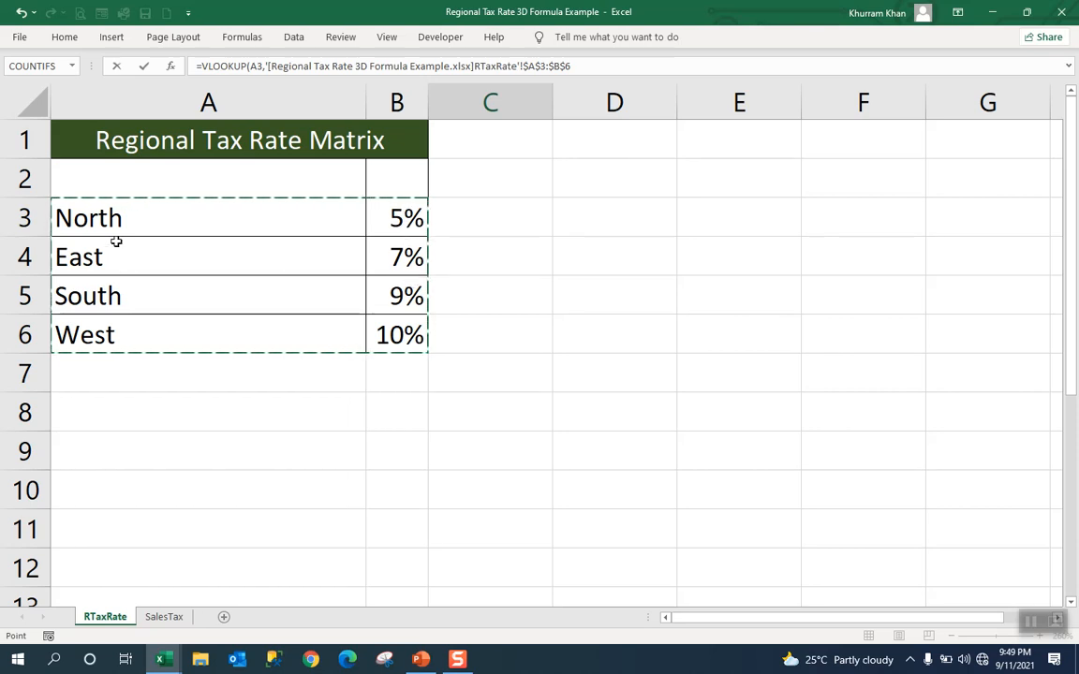
left_click(588, 66)
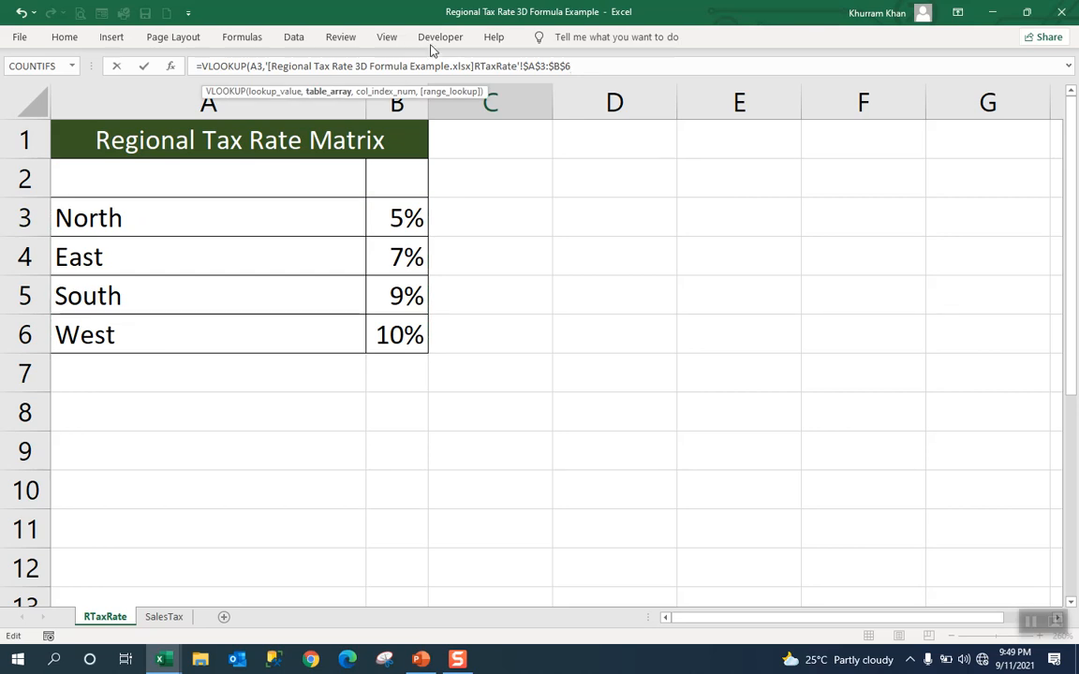
type(",2")
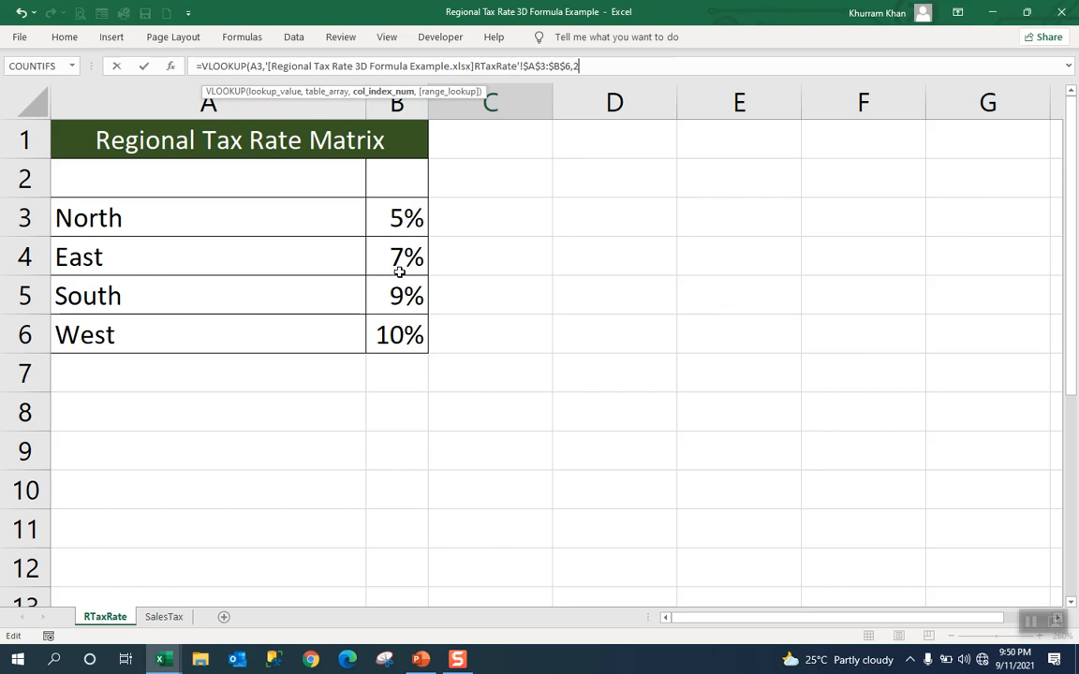
type(",0)")
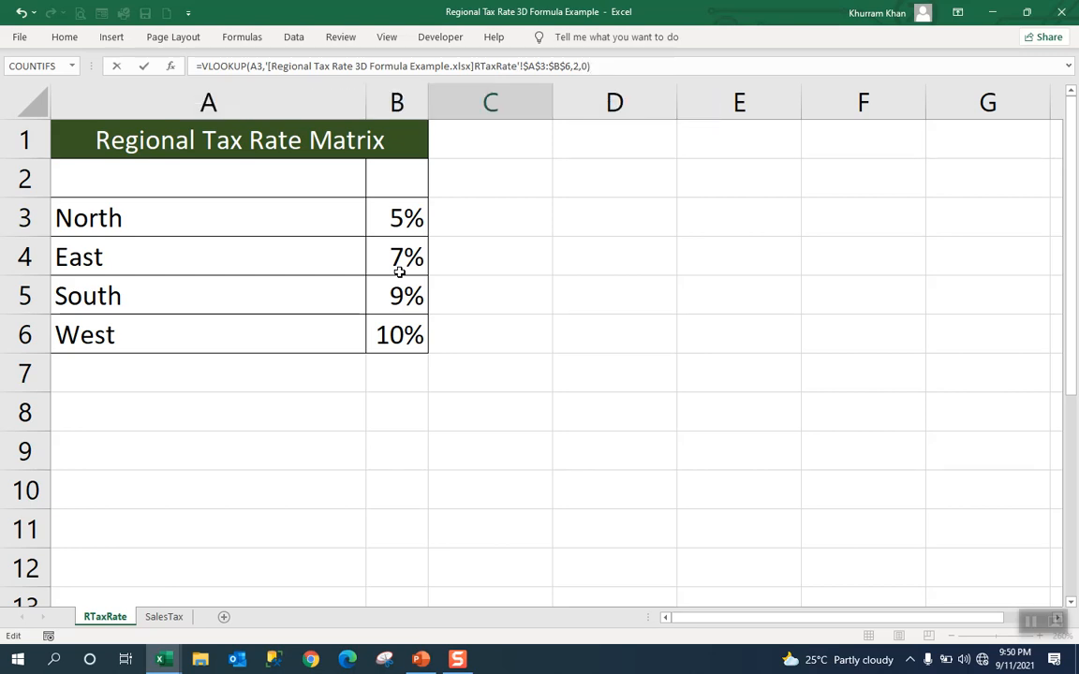
key("Return")
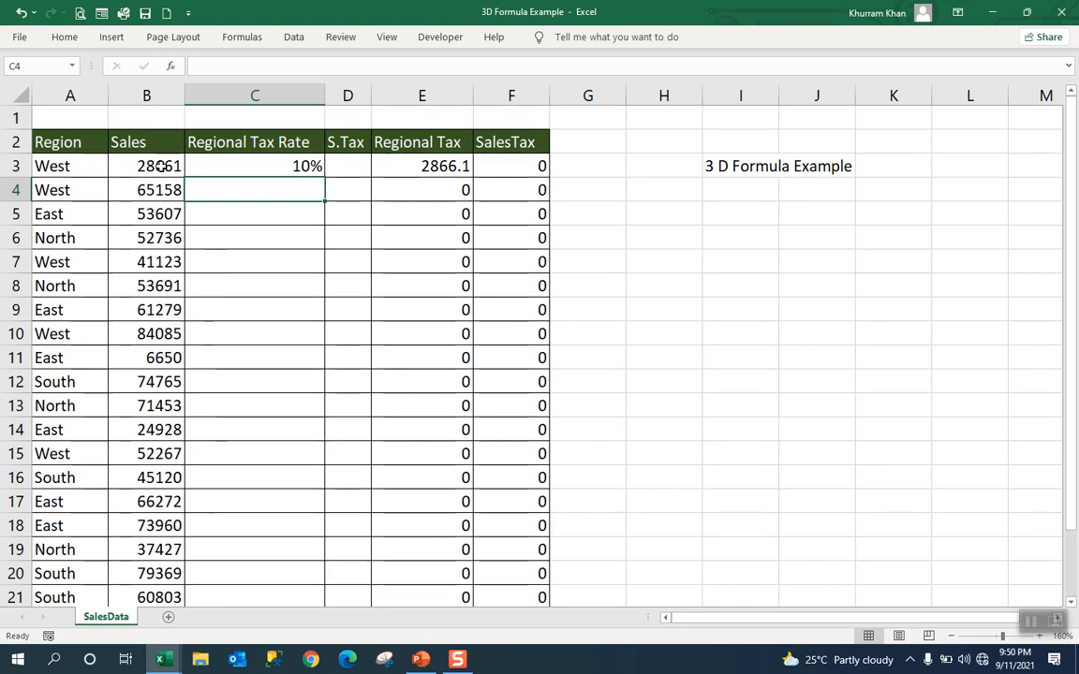
left_click(293, 168)
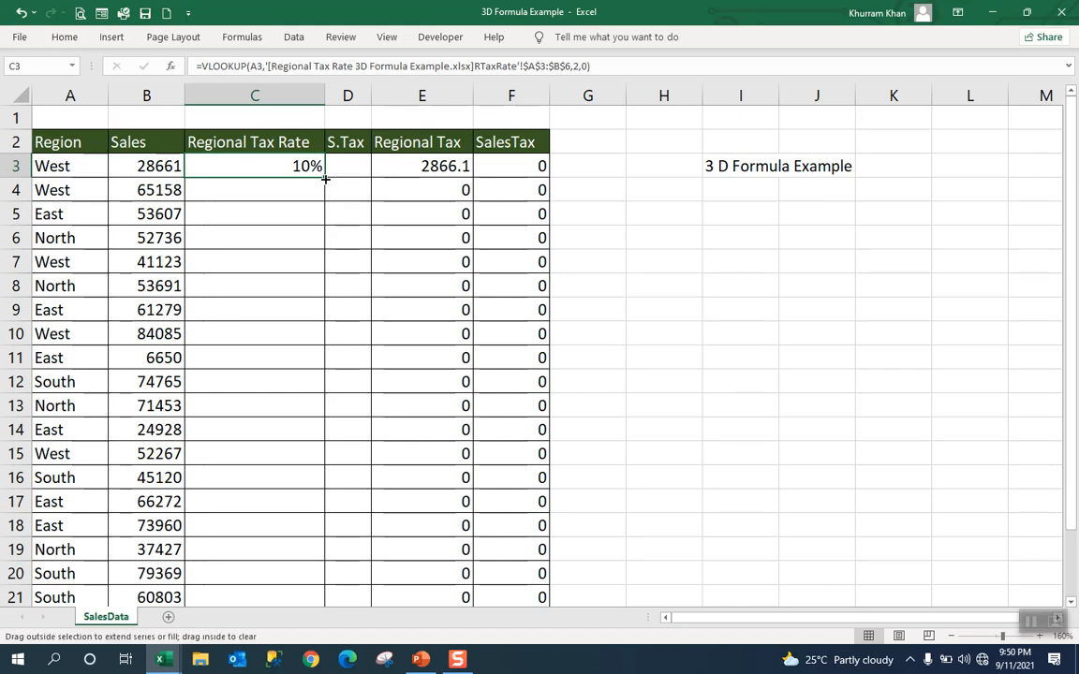
double_click(324, 178)
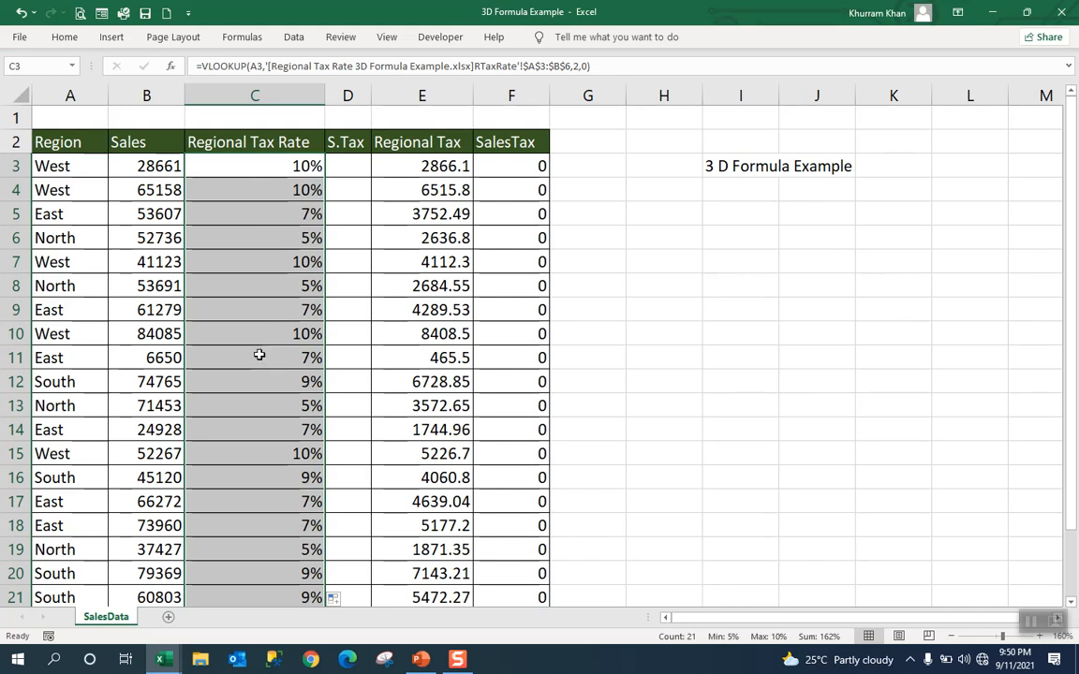
Begin a VLOOKUP formula in S.Tax cell D3 with the sales amount in B3 as the lookup value
left_click(349, 166)
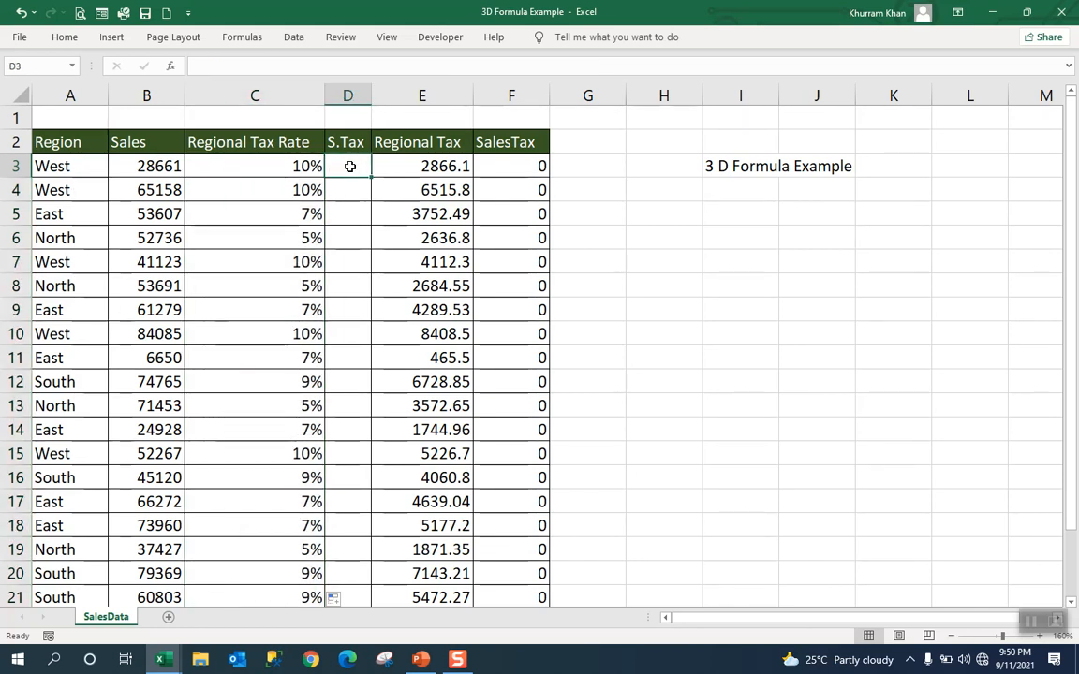
type("=vlo")
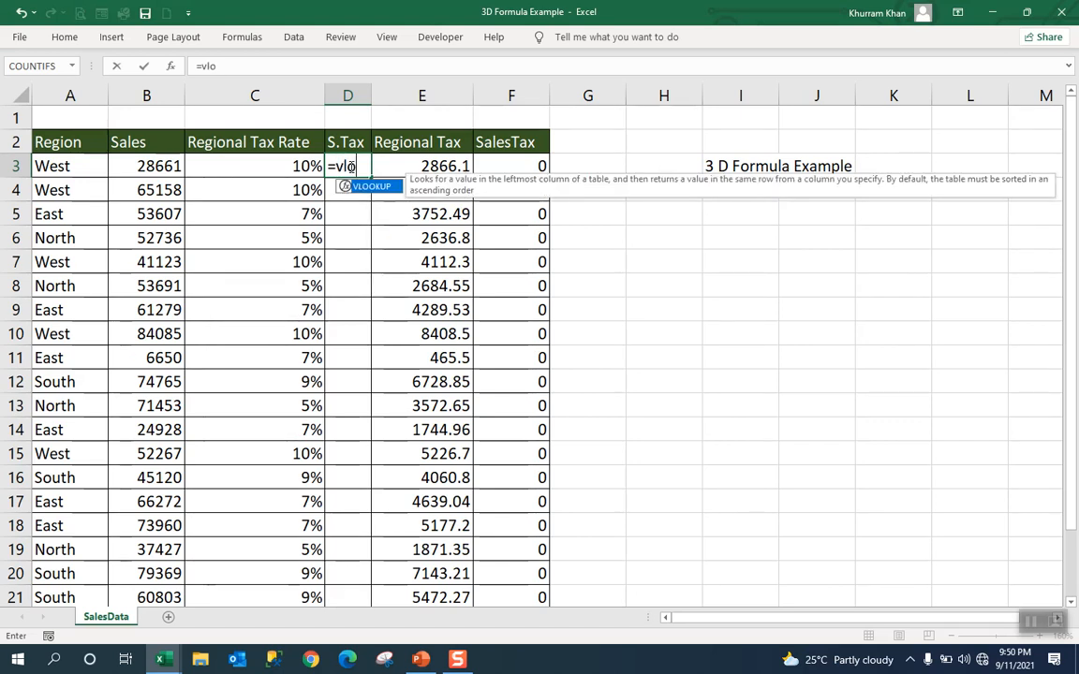
key("Tab")
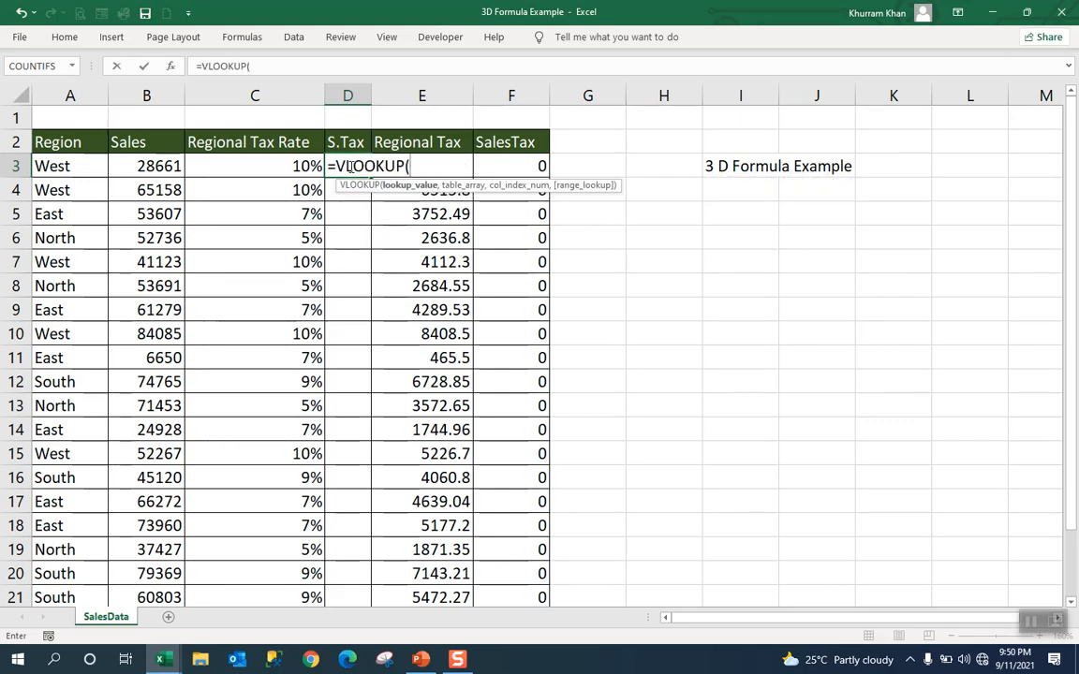
left_click(158, 169)
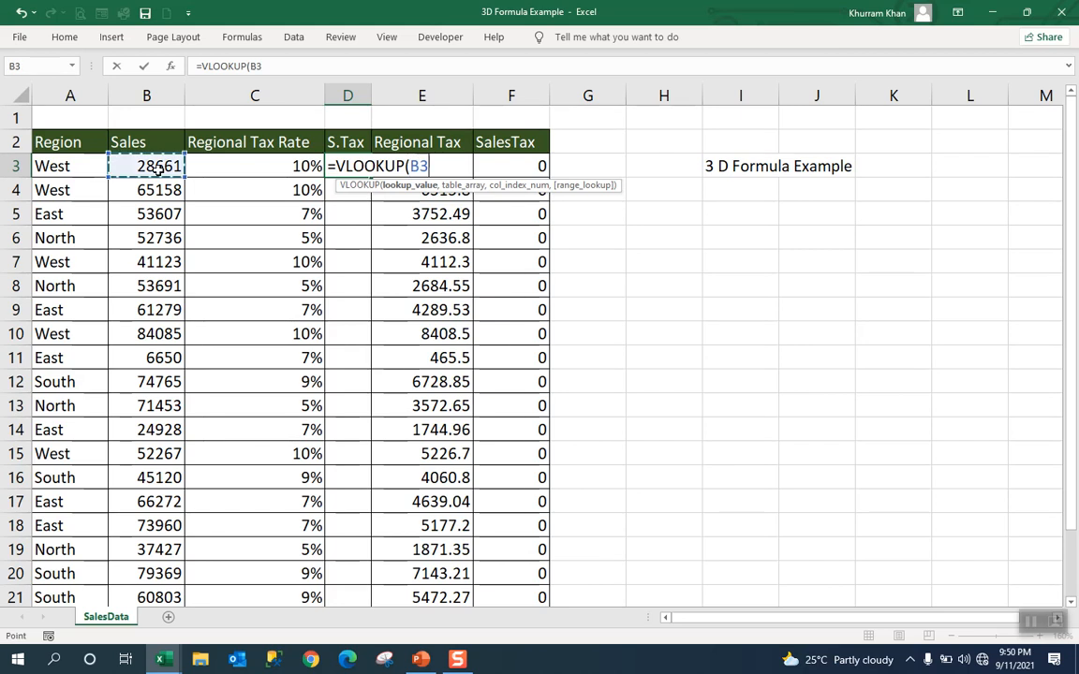
type(",")
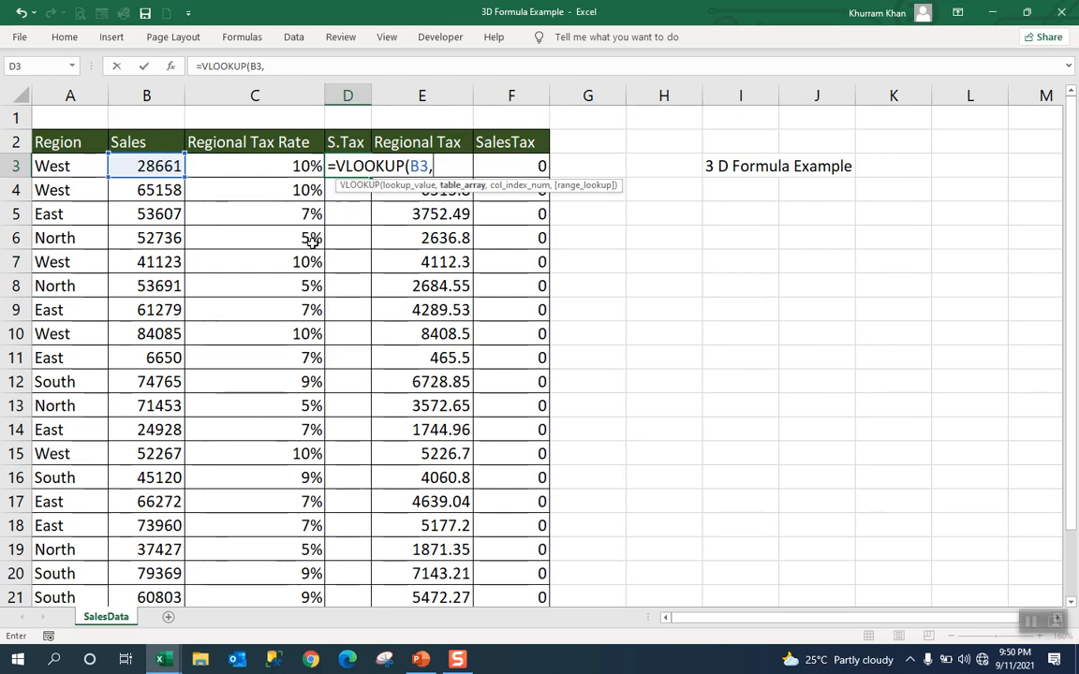
Set the D3 VLOOKUP's table array to $A$2:$B$12 on the SalesTax sheet of the Regional Tax Rate 3D Formula Example workbook
mouse_move(171, 667)
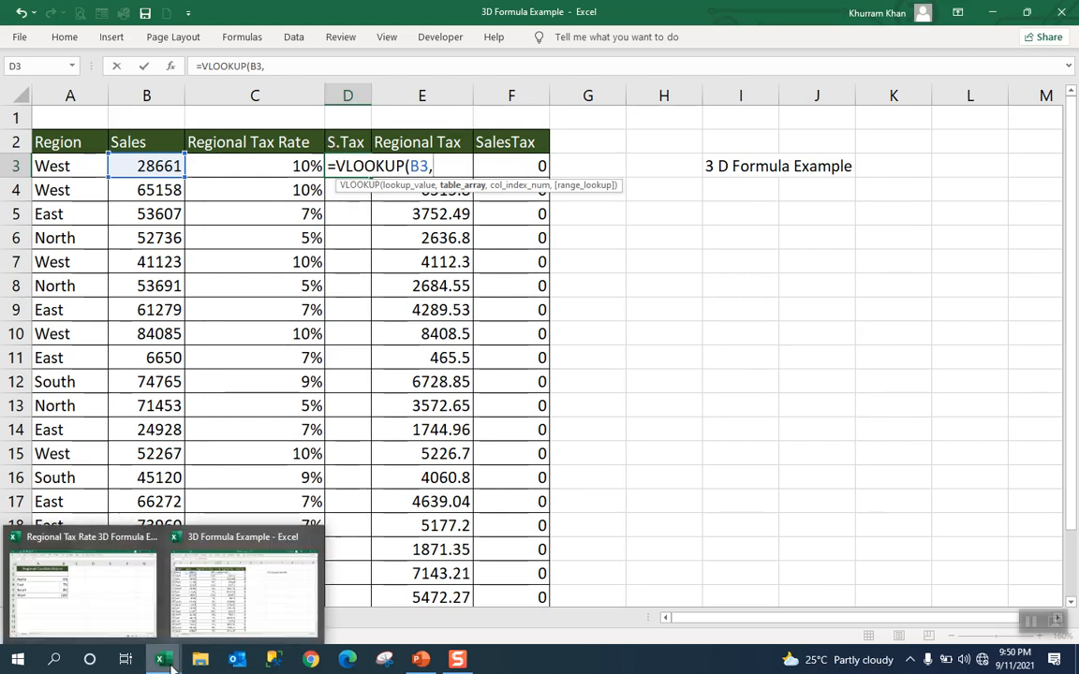
left_click(104, 586)
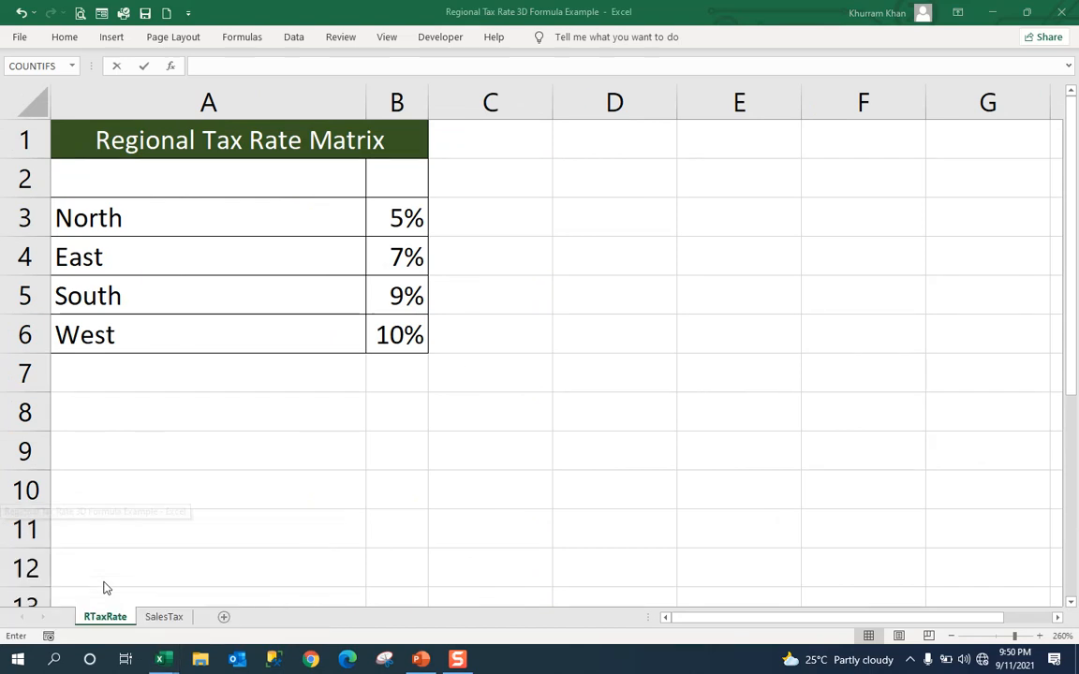
left_click(163, 617)
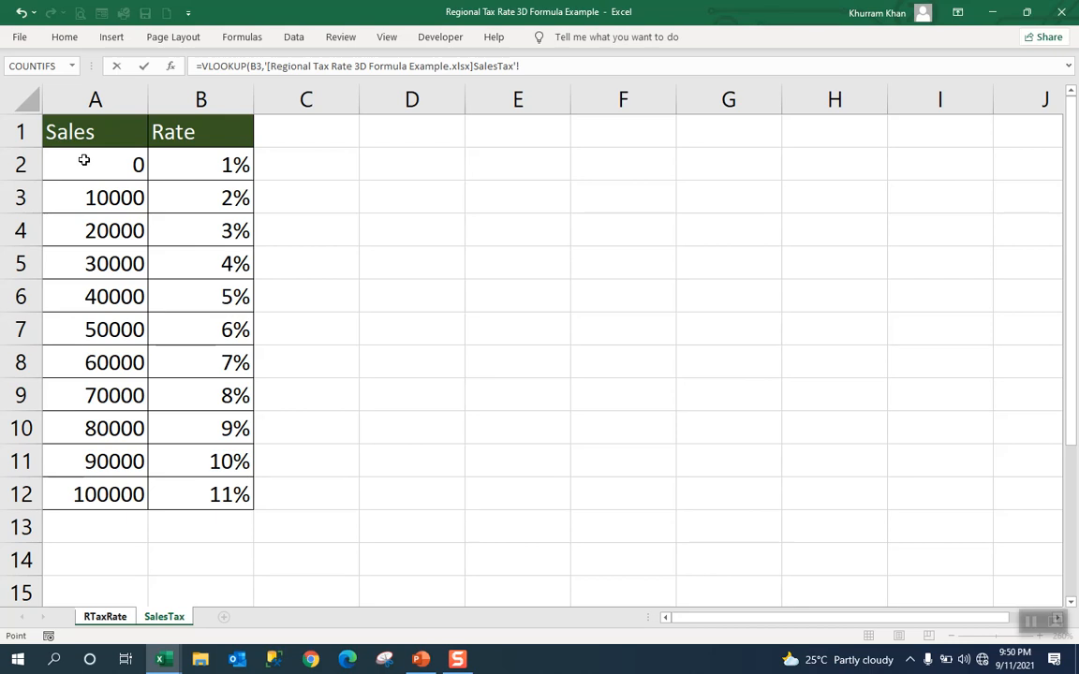
left_click_drag(245, 198, 234, 489)
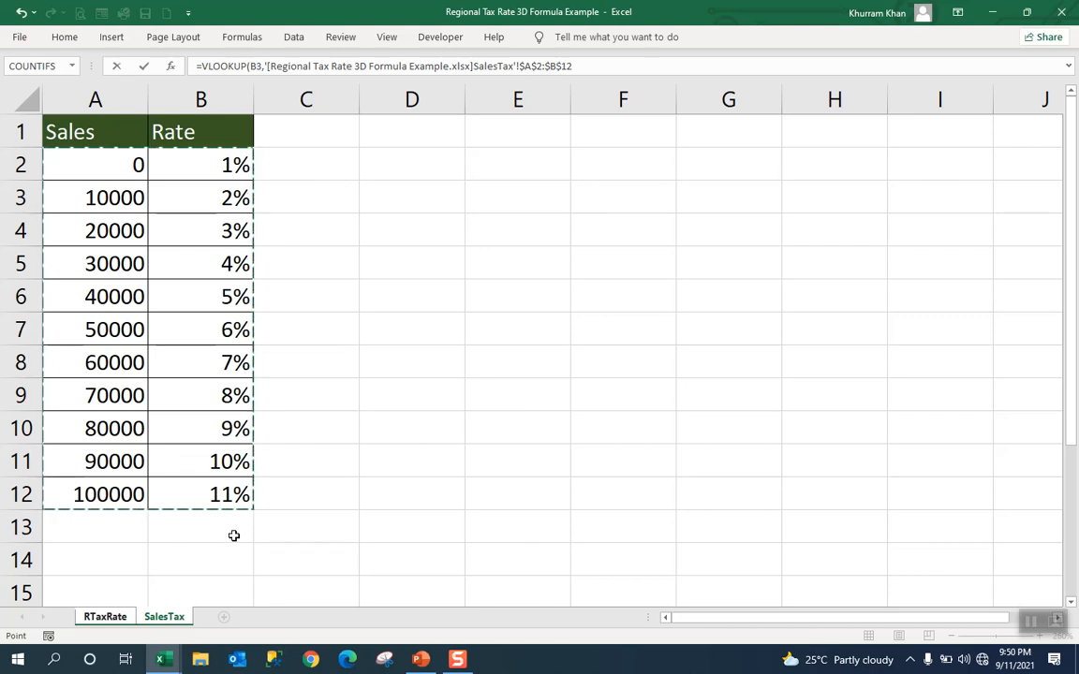
type(",")
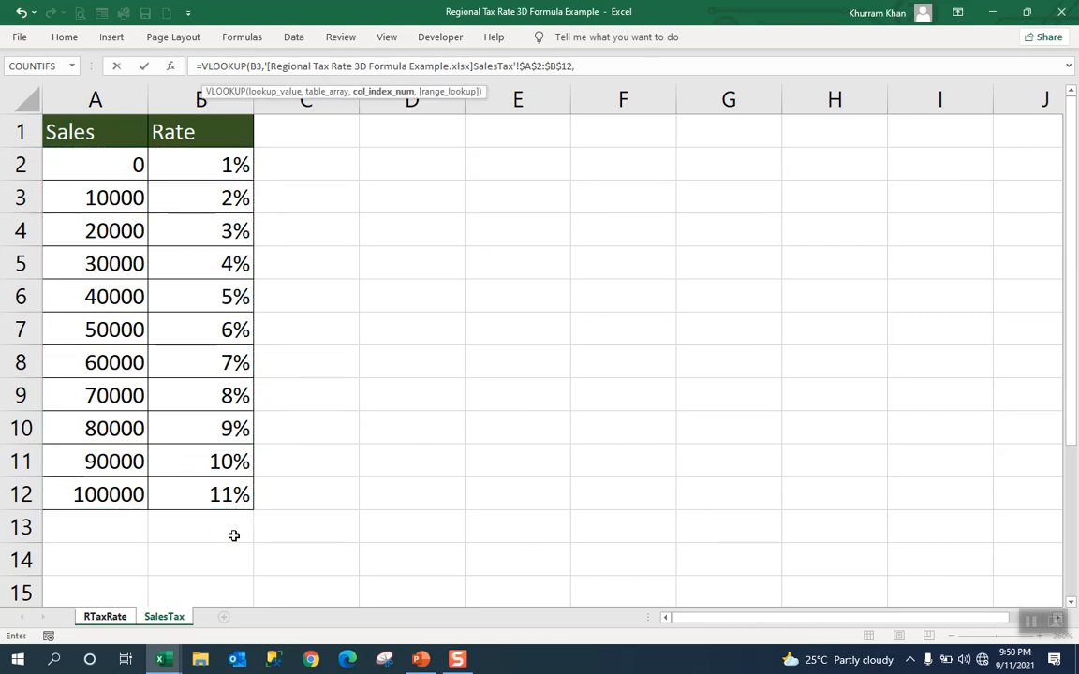
Complete the D3 VLOOKUP with column index 2 and no match type, and fill it down the S.Tax column
type("2,")
key("BackSpace")
type(")")
key("Return")
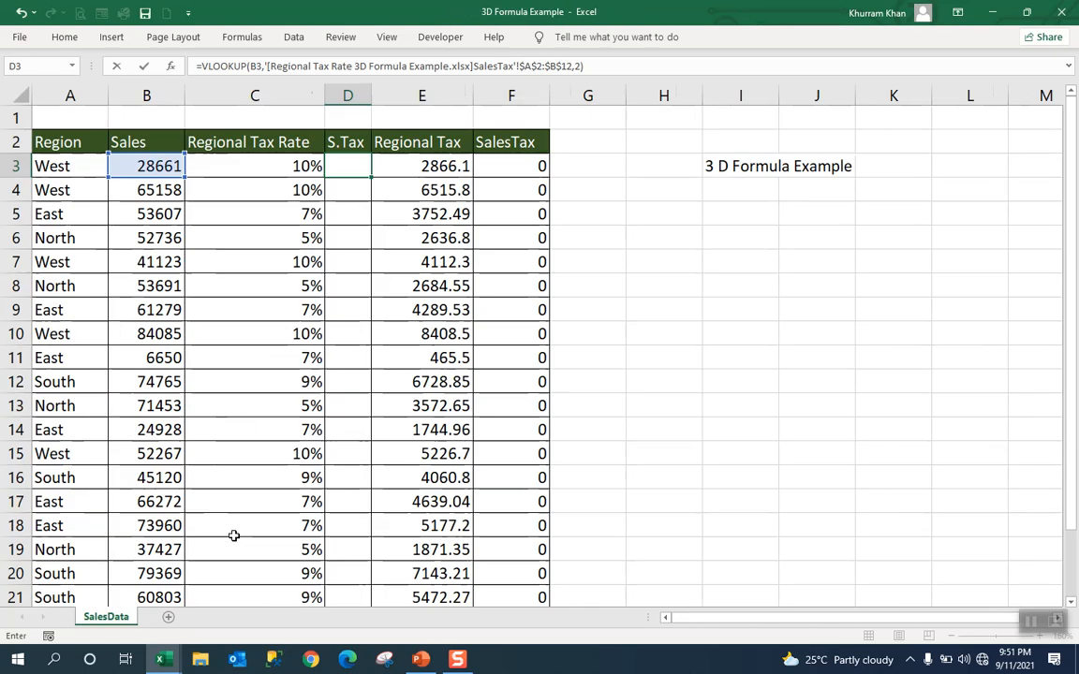
left_click(345, 166)
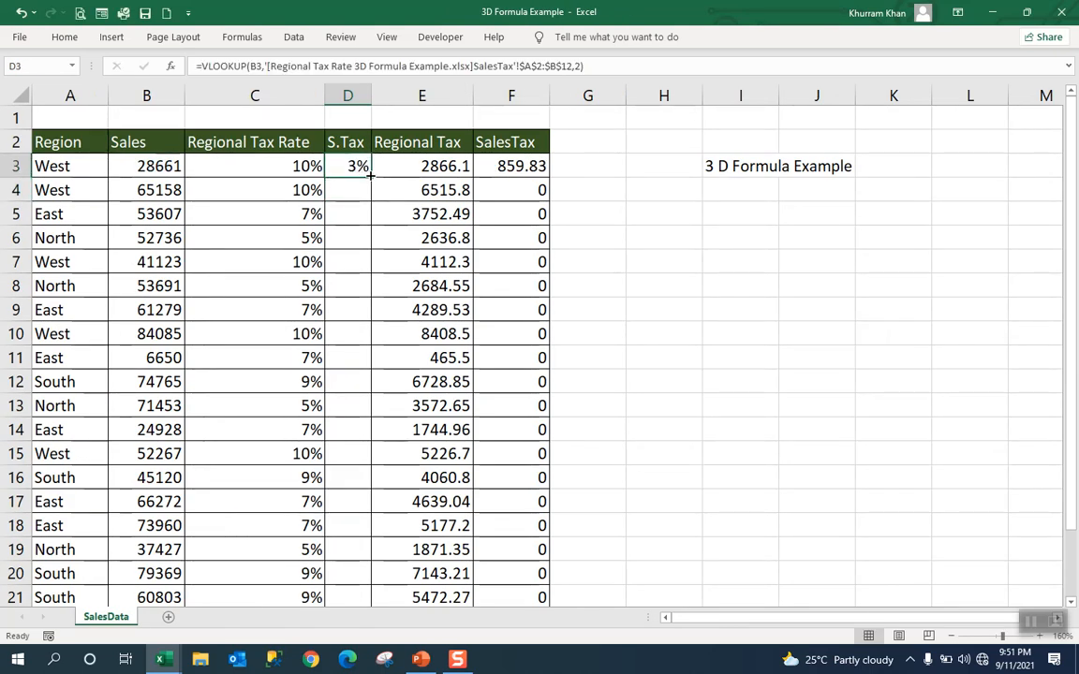
double_click(371, 177)
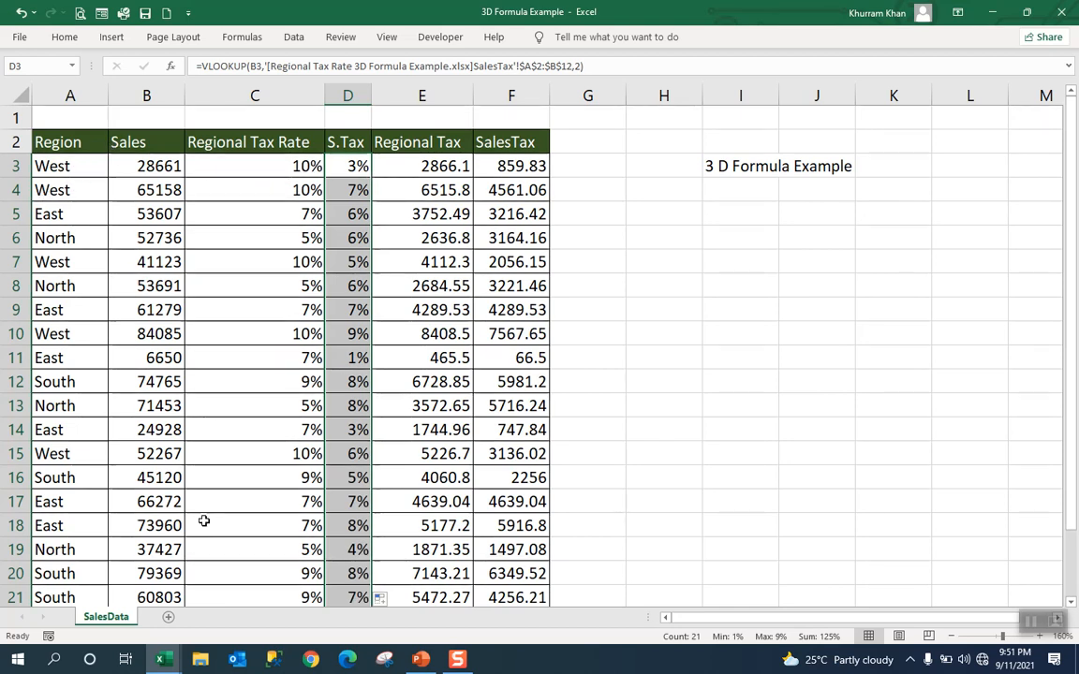
Revisit the regional rate matrix in the Regional Tax Rate 3D Formula Example workbook, and inspect the VLOOKUP formula in C4 of the SalesData sheet
mouse_move(168, 663)
left_click(72, 585)
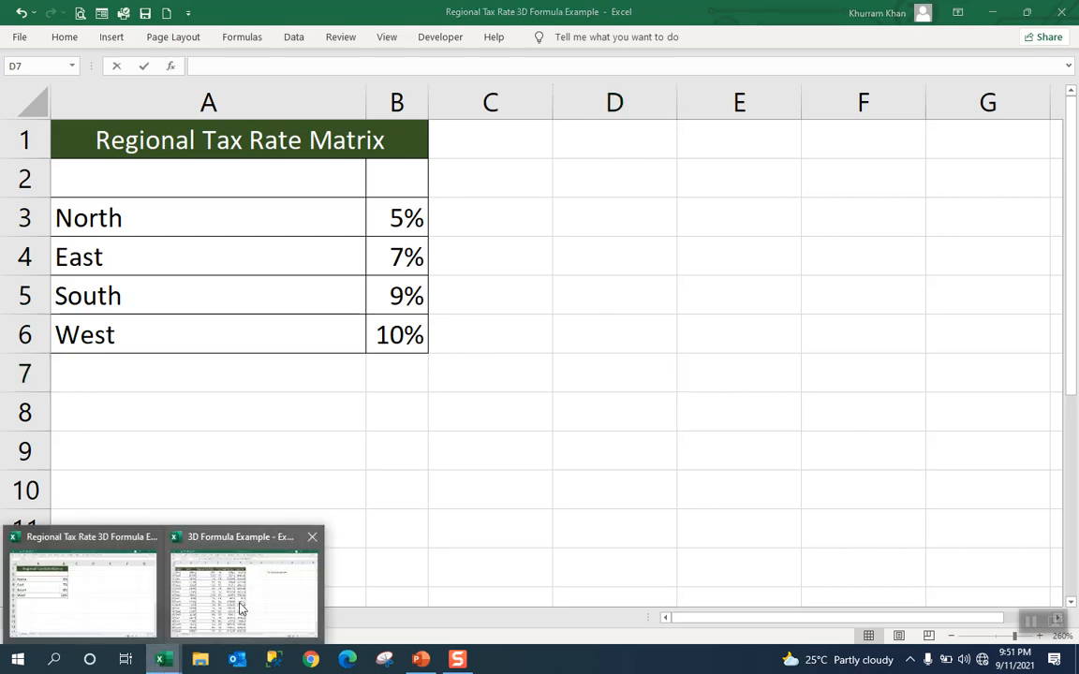
left_click(241, 605)
key("ctrl+shift+Down")
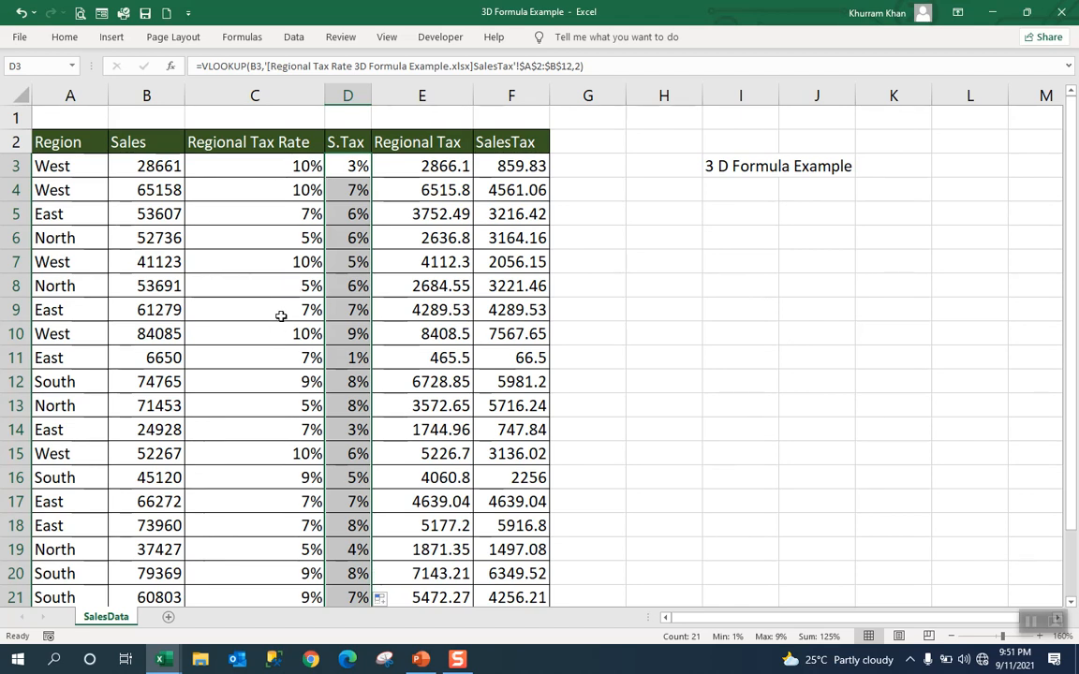
left_click(269, 190)
double_click(270, 190)
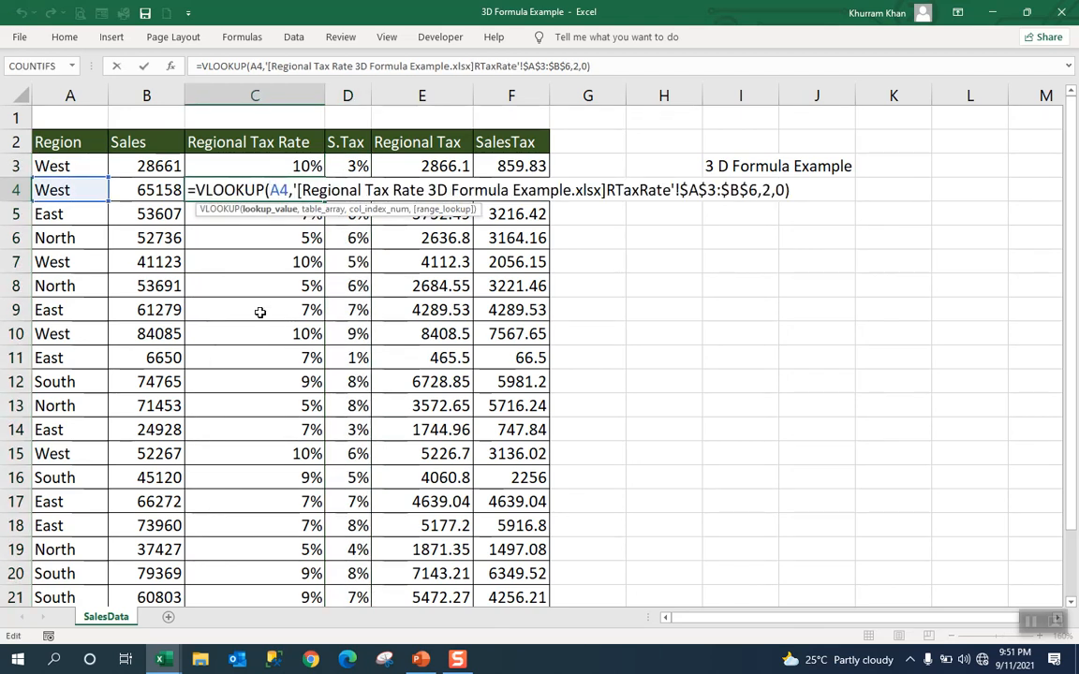